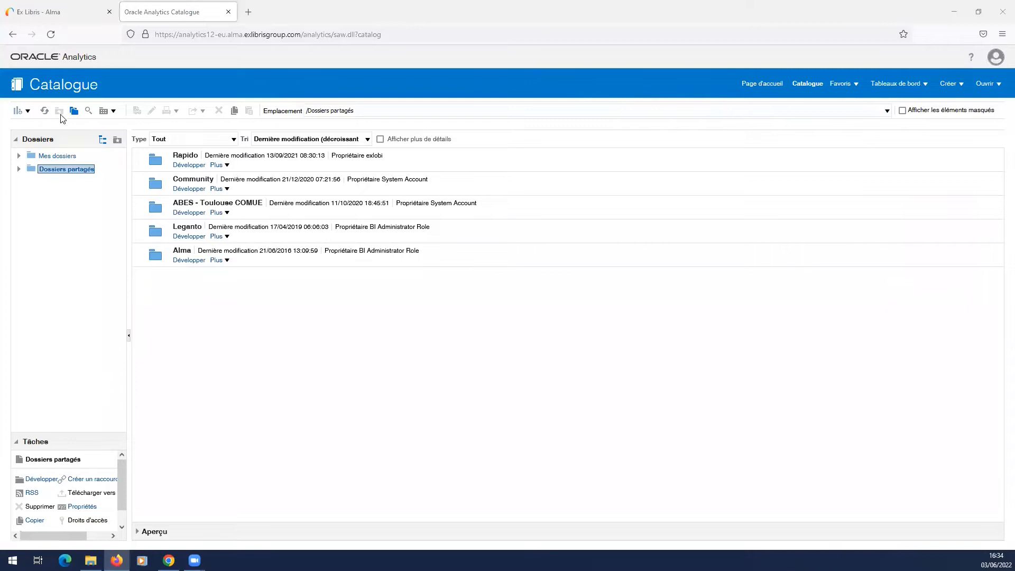
Create a new analysis based on the Physical Items subject area
{"action": "left_click", "coordinate": [28, 111]}
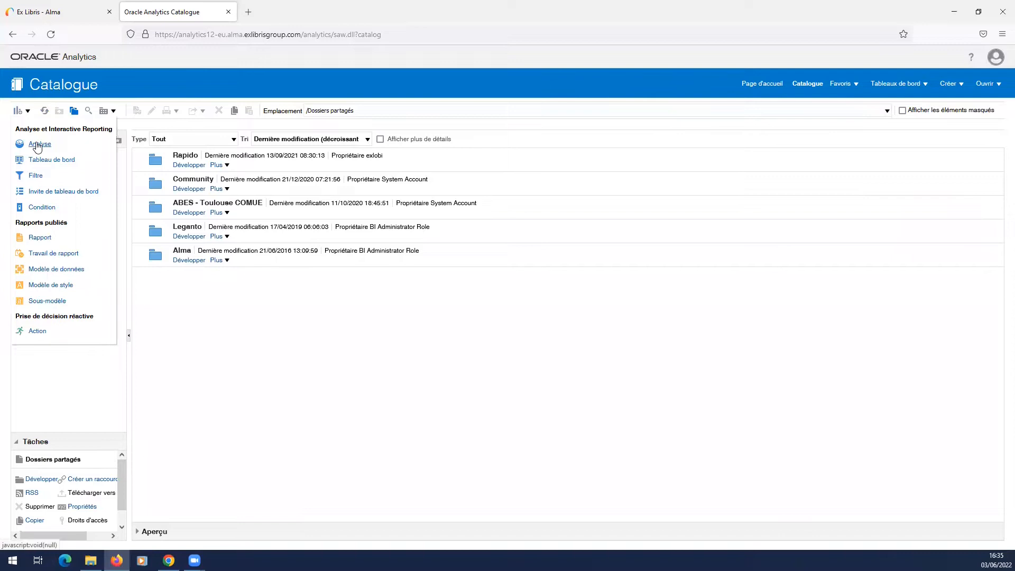
{"action": "left_click", "coordinate": [950, 85]}
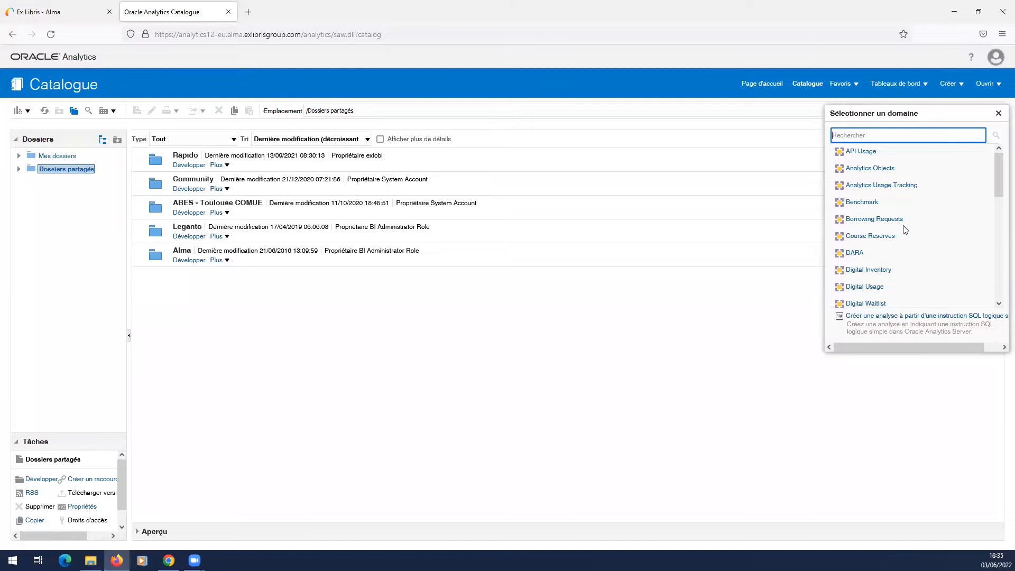
{"action": "scroll", "coordinate": [905, 230], "scroll_direction": "down", "scroll_amount": 3}
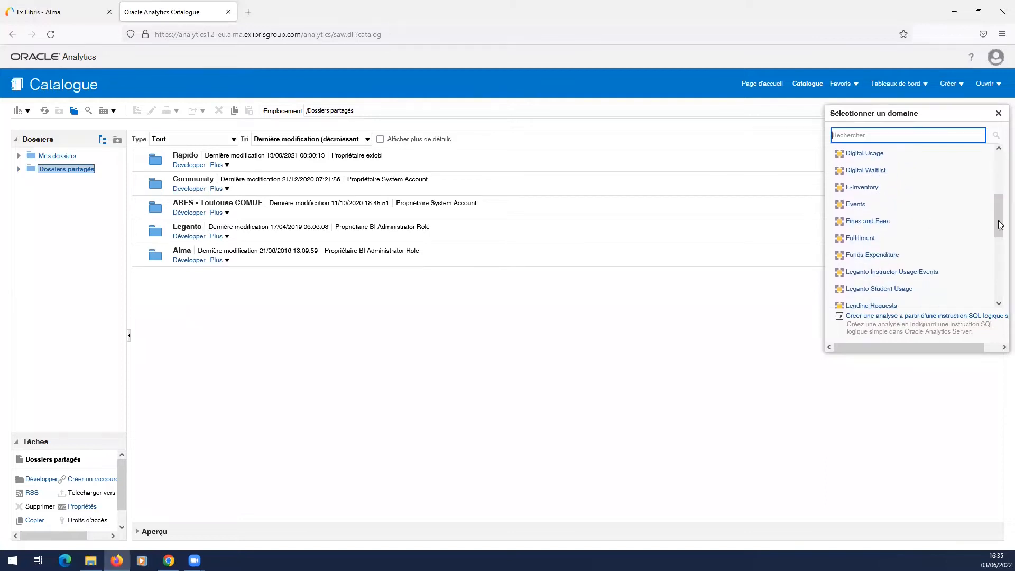
{"action": "scroll", "coordinate": [969, 214], "scroll_direction": "down", "scroll_amount": 3}
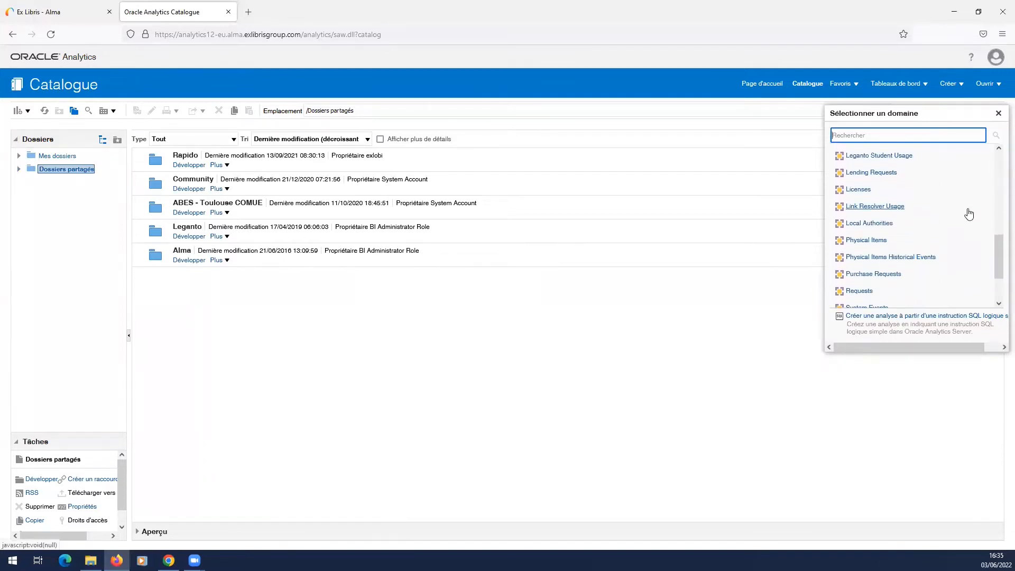
{"action": "left_click", "coordinate": [871, 242]}
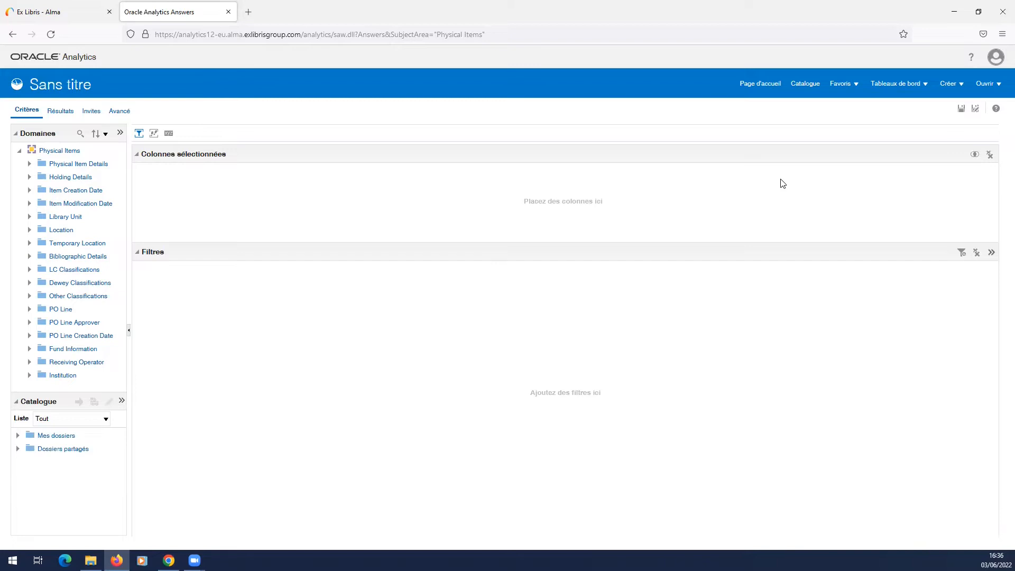
Save the analysis as "Nombre d'exemplaires par localisation" in the Formation folder under Mes dossiers
{"action": "left_click", "coordinate": [960, 113]}
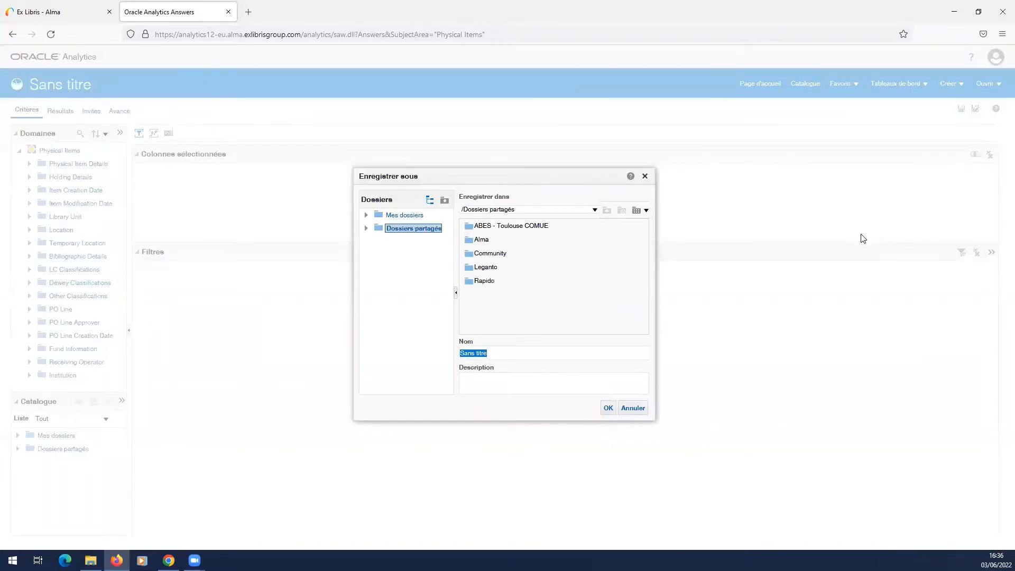
{"action": "left_click", "coordinate": [405, 216]}
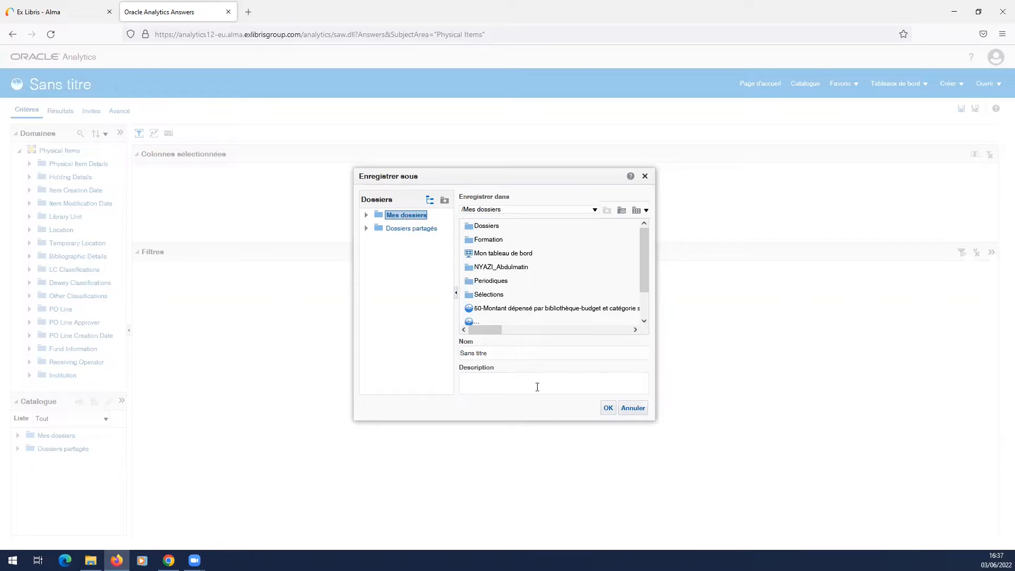
{"action": "left_click_drag", "start_coordinate": [507, 176], "coordinate": [462, 123]}
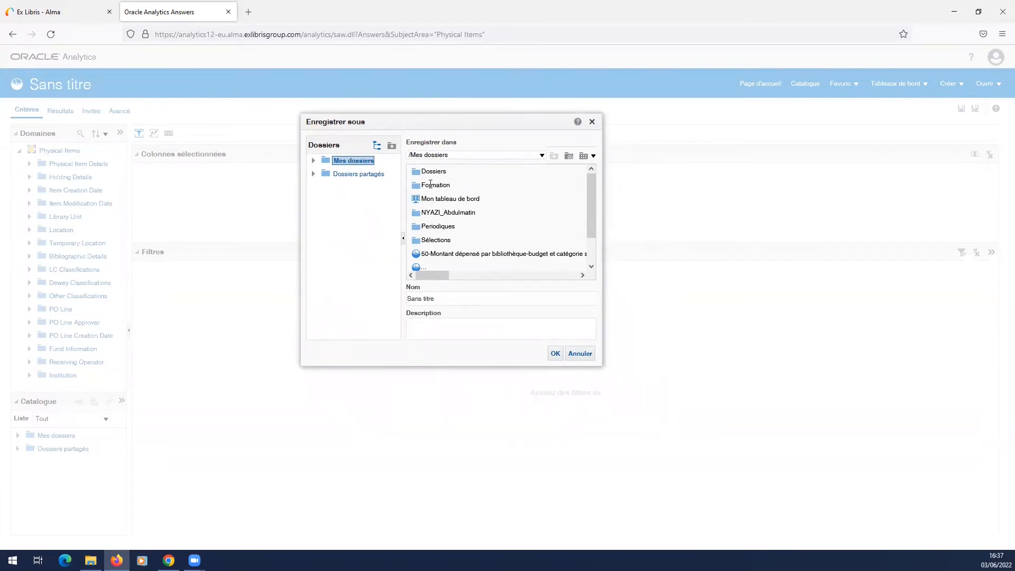
{"action": "double_click", "coordinate": [430, 184]}
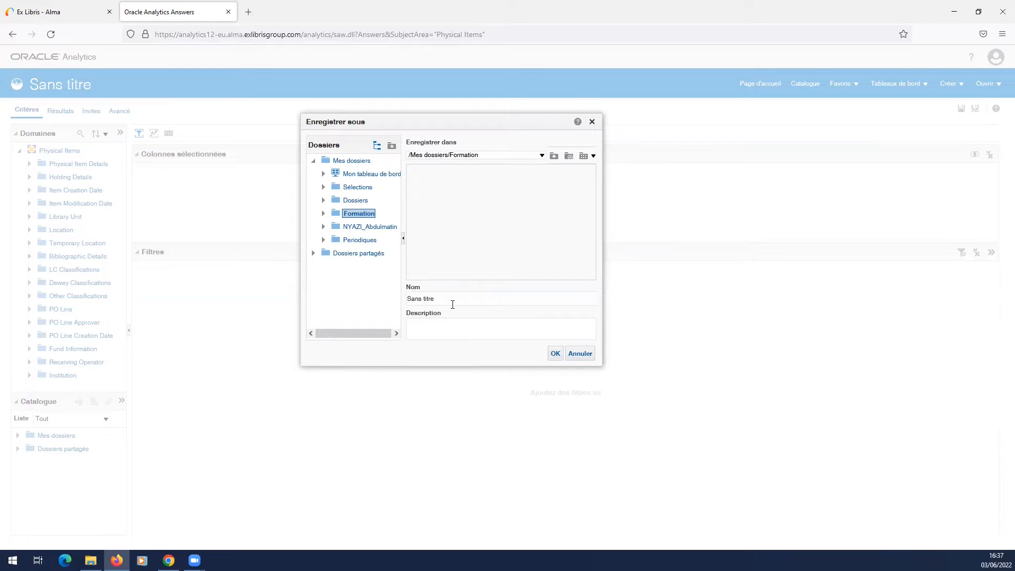
{"action": "left_click_drag", "start_coordinate": [445, 299], "coordinate": [406, 300]}
{"action": "type", "text": "Nombre d'exemplaires par localisation"}
{"action": "key", "text": "Tab"}
{"action": "type", "text": "Alb"}
{"action": "left_click", "coordinate": [554, 354]}
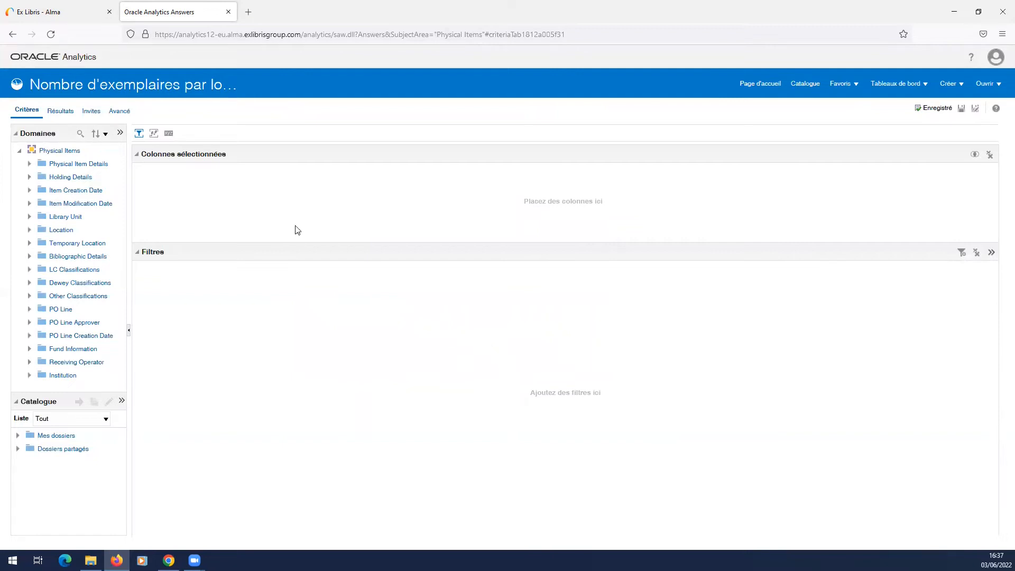
Add the Library Code field from the Location folder to the analysis's selected columns
{"action": "left_click_drag", "start_coordinate": [31, 84], "coordinate": [227, 80]}
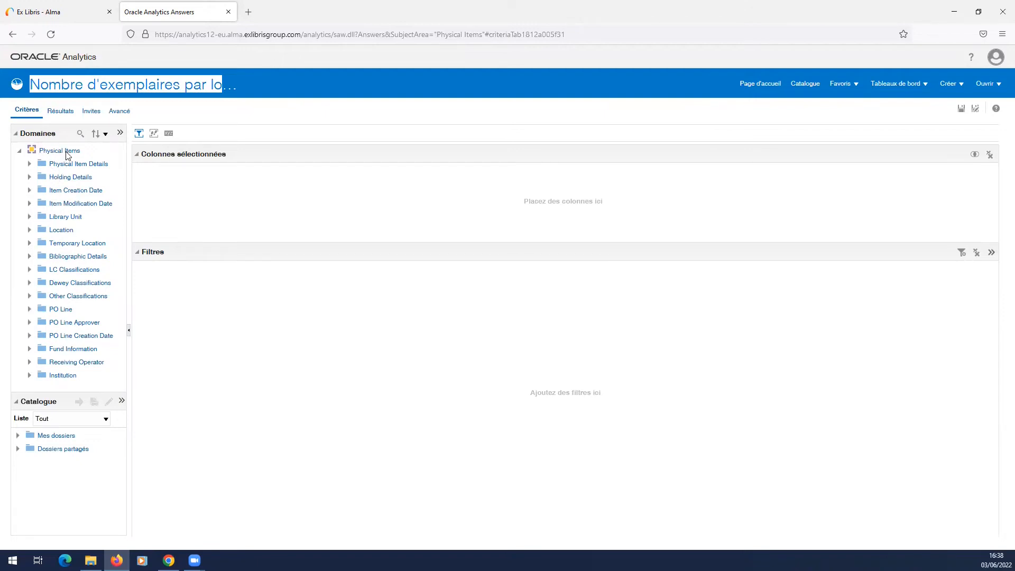
{"action": "left_click", "coordinate": [55, 231]}
{"action": "left_click", "coordinate": [30, 231]}
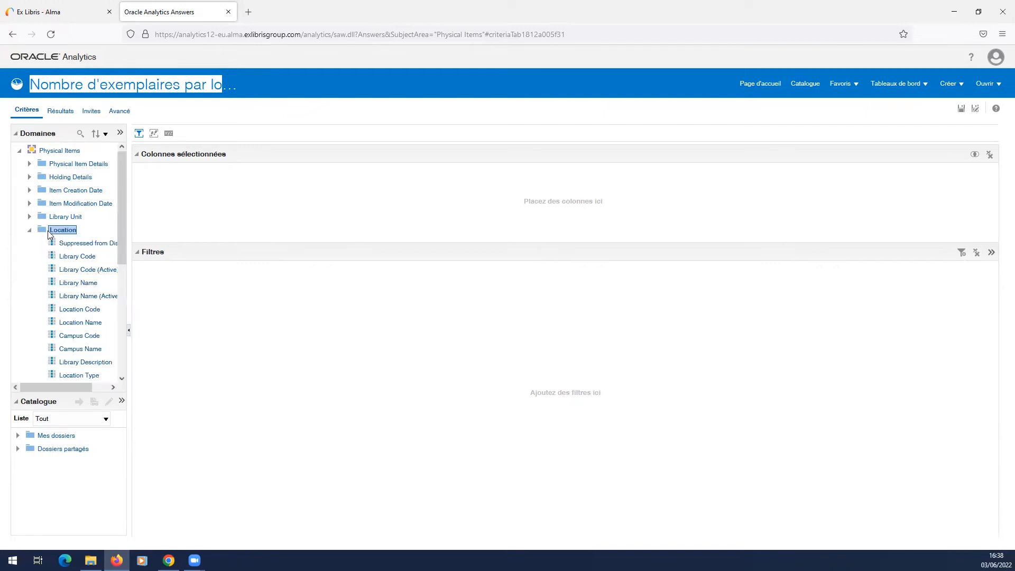
{"action": "left_click_drag", "start_coordinate": [127, 277], "coordinate": [163, 275]}
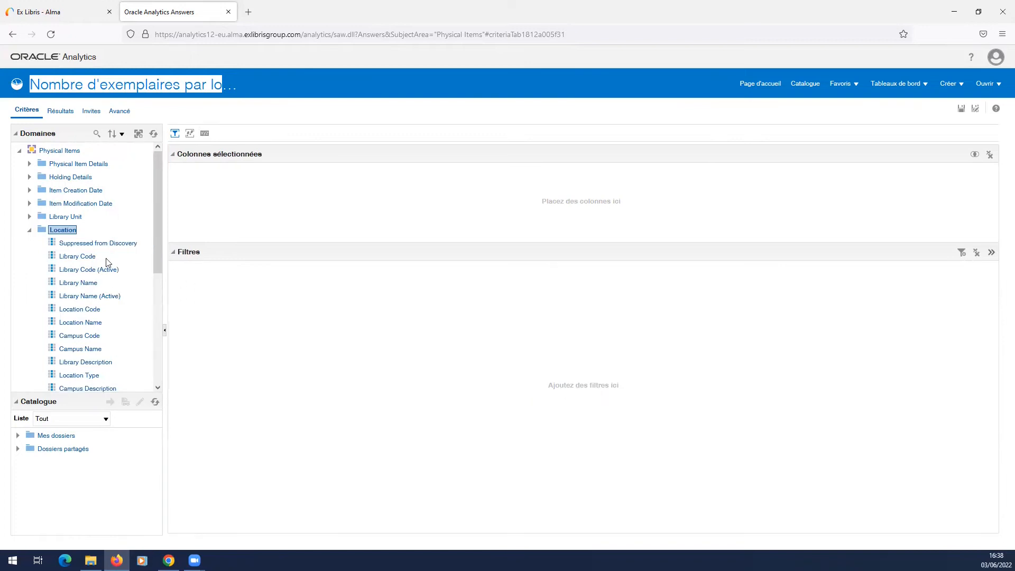
{"action": "scroll", "coordinate": [106, 263], "scroll_direction": "down", "scroll_amount": 1}
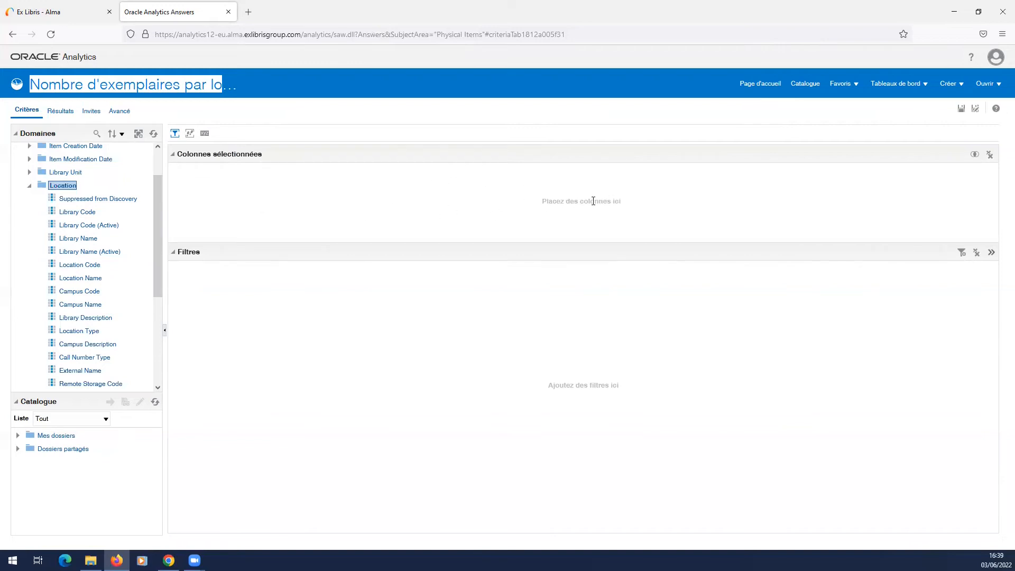
{"action": "left_click_drag", "start_coordinate": [625, 204], "coordinate": [535, 199]}
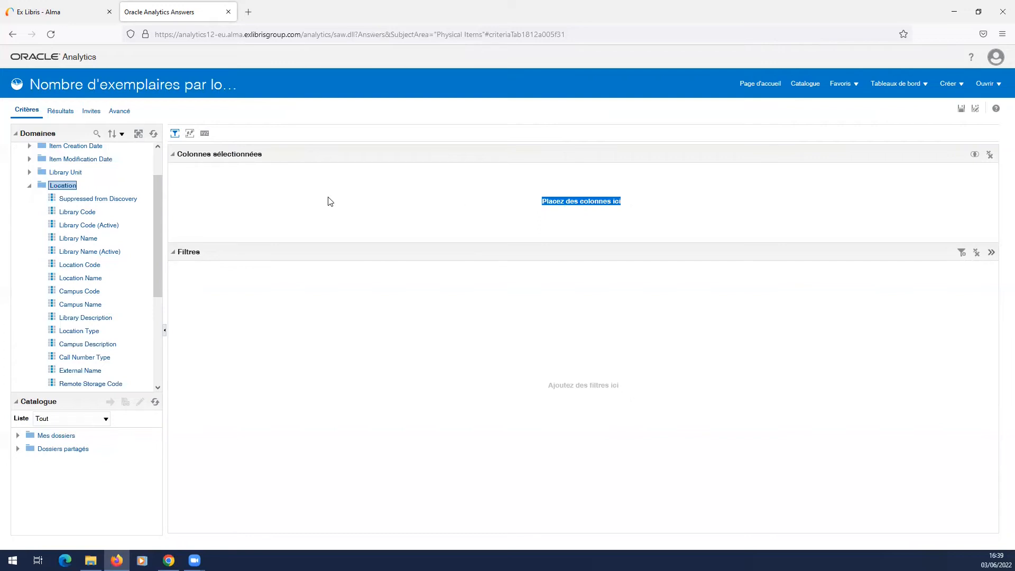
{"action": "left_click_drag", "start_coordinate": [165, 207], "coordinate": [188, 211]}
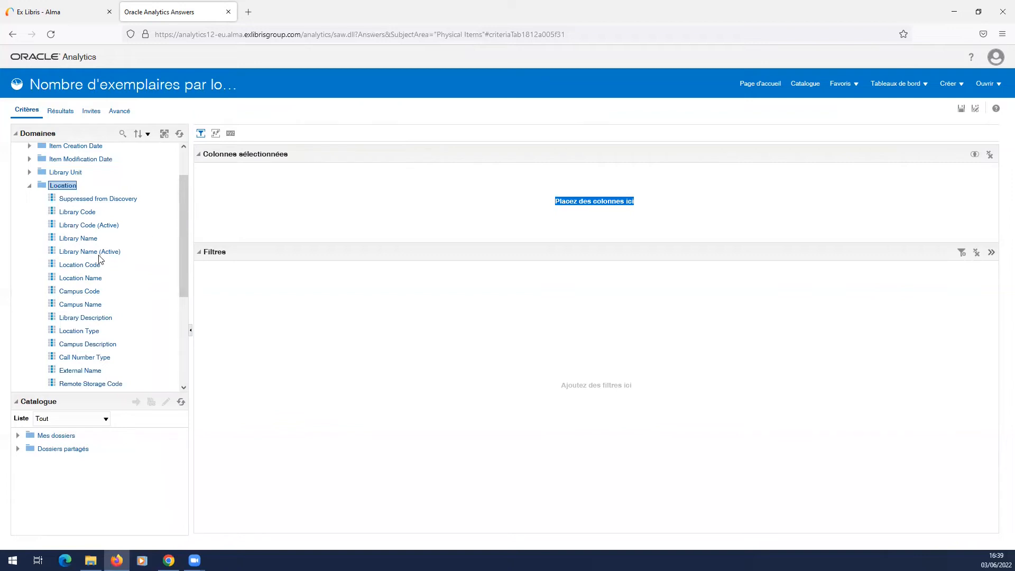
{"action": "left_click", "coordinate": [77, 214]}
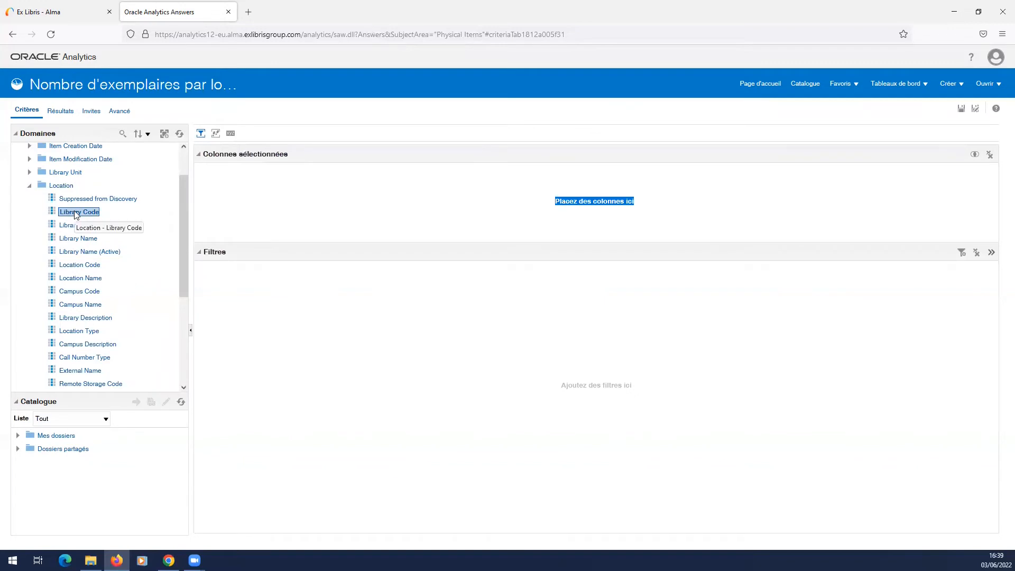
{"action": "left_click_drag", "start_coordinate": [72, 216], "coordinate": [290, 215]}
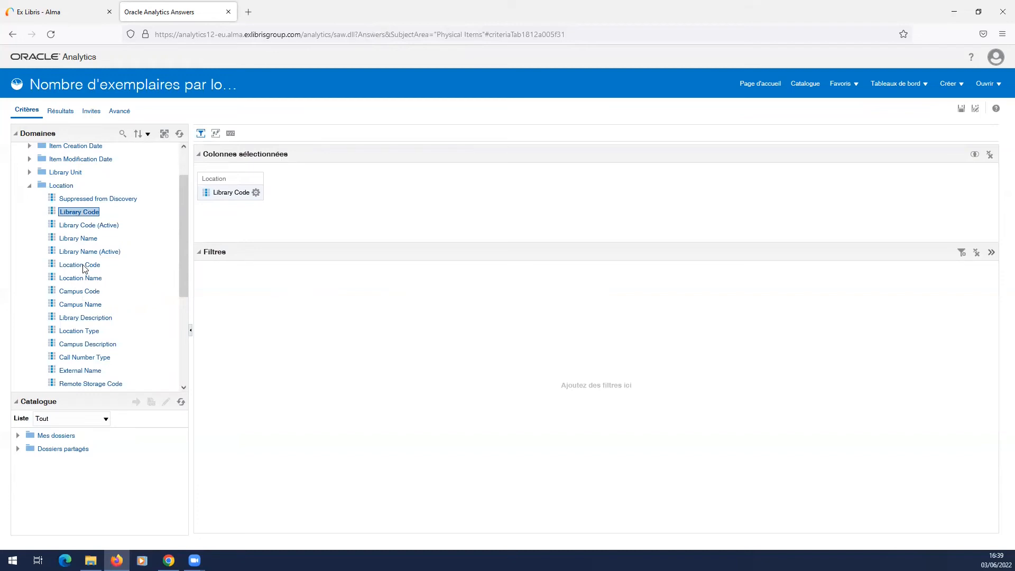
Add the Location Code field from the Location folder as the second column of the analysis
{"action": "double_click", "coordinate": [82, 264]}
{"action": "left_click", "coordinate": [327, 193]}
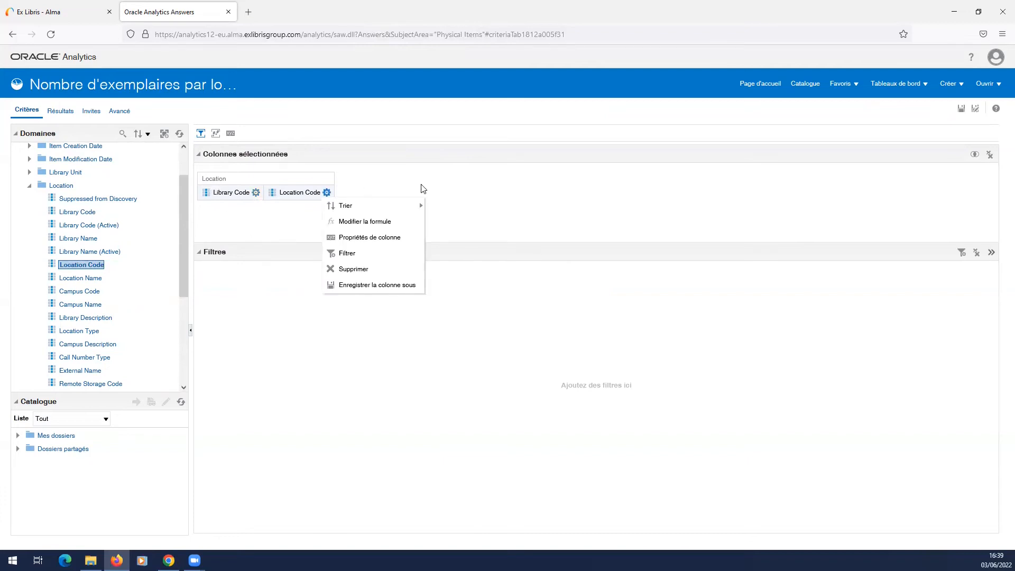
{"action": "left_click", "coordinate": [398, 181]}
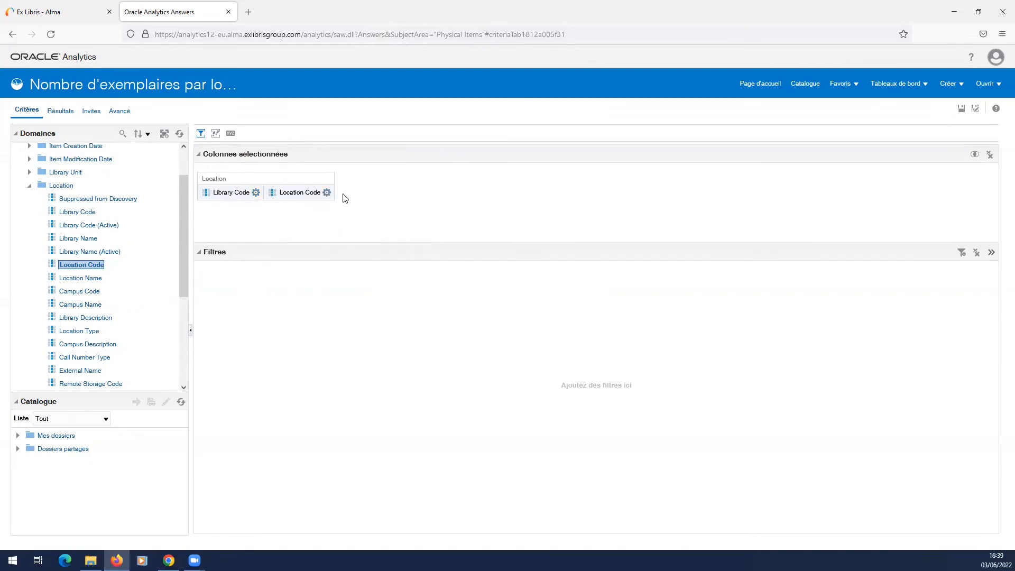
{"action": "left_click", "coordinate": [30, 186]}
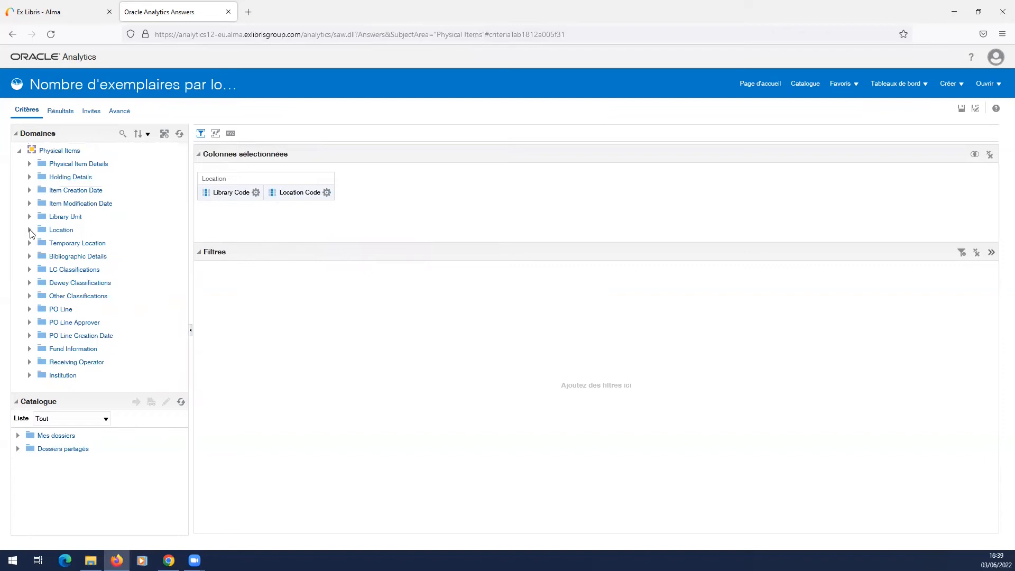
{"action": "left_click", "coordinate": [29, 230]}
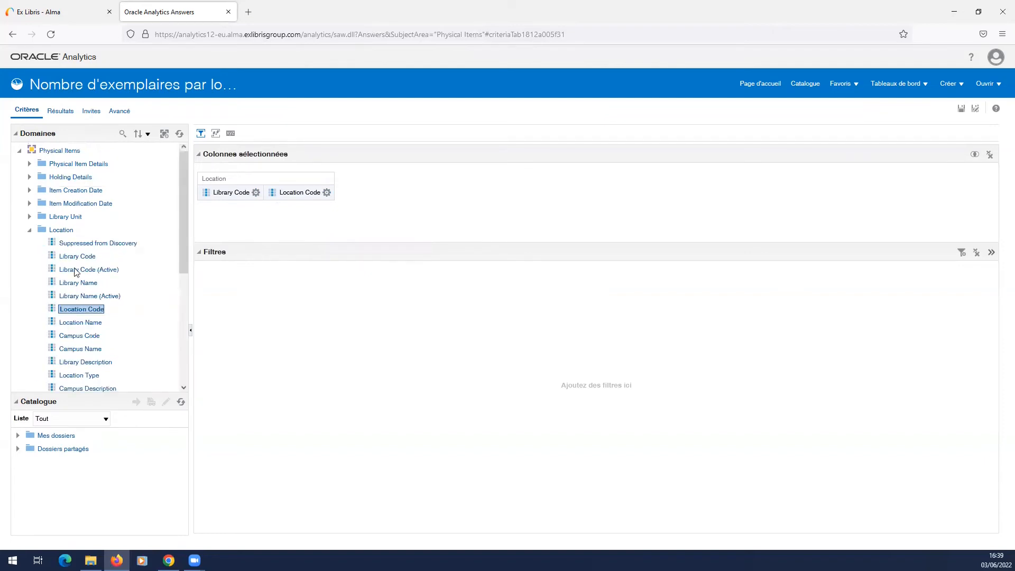
{"action": "scroll", "coordinate": [77, 271], "scroll_direction": "down", "scroll_amount": 1}
{"action": "scroll", "coordinate": [77, 271], "scroll_direction": "up", "scroll_amount": 3}
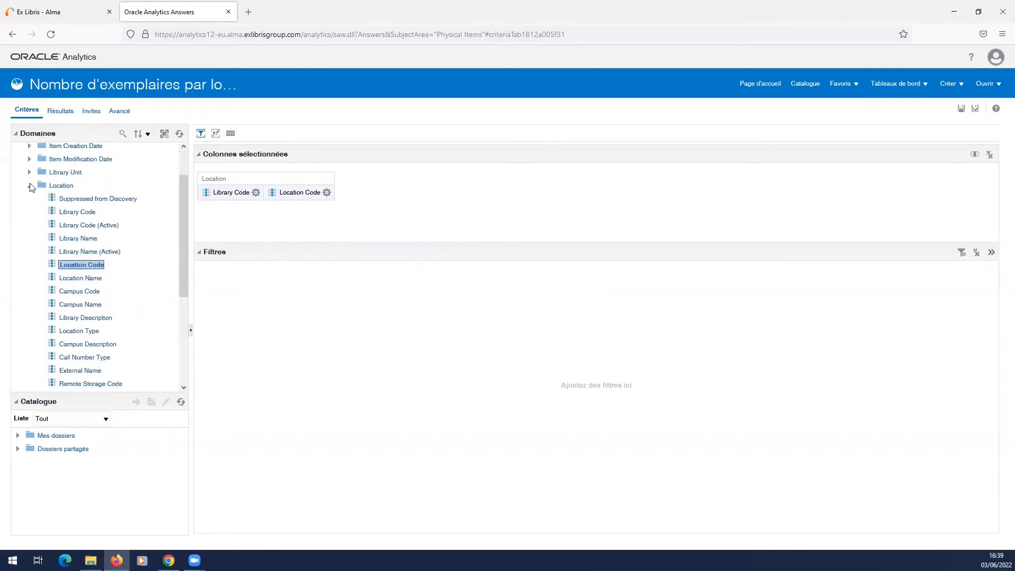
Add the Num of Items (In Repository) measure from the Physical Item Details folder as the third column, then collapse the folder
{"action": "left_click", "coordinate": [30, 185]}
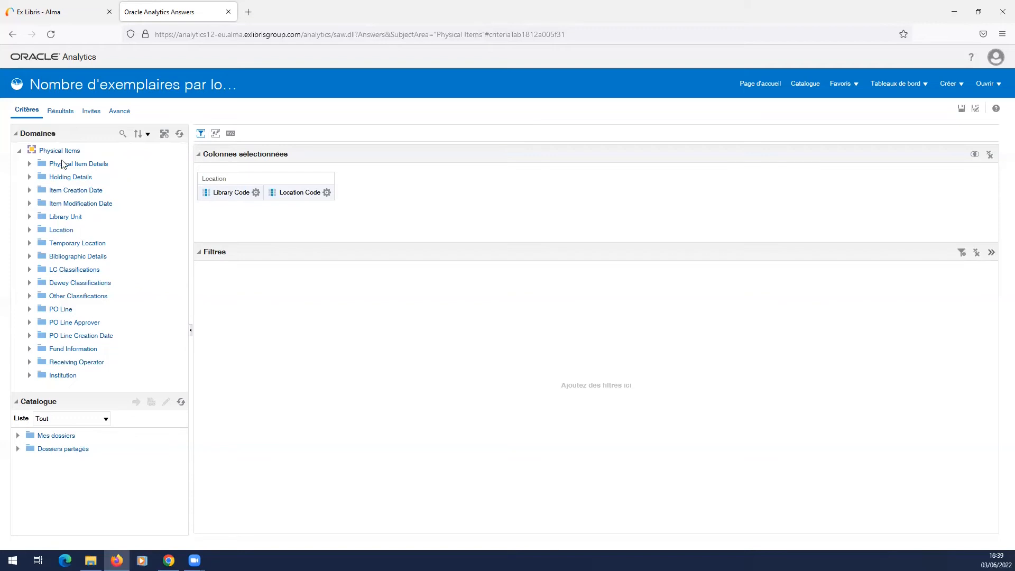
{"action": "left_click", "coordinate": [30, 164]}
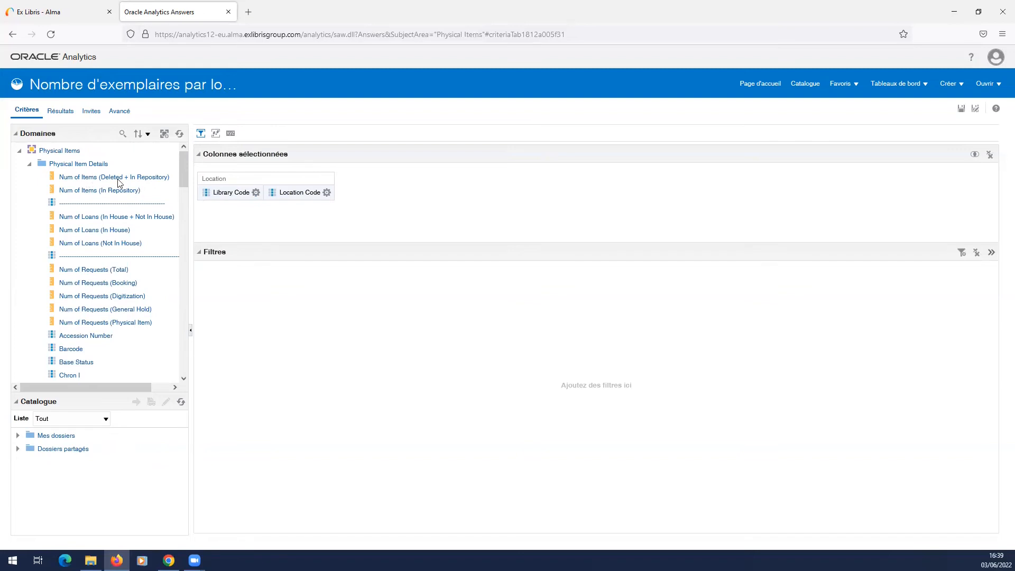
{"action": "left_click", "coordinate": [68, 191]}
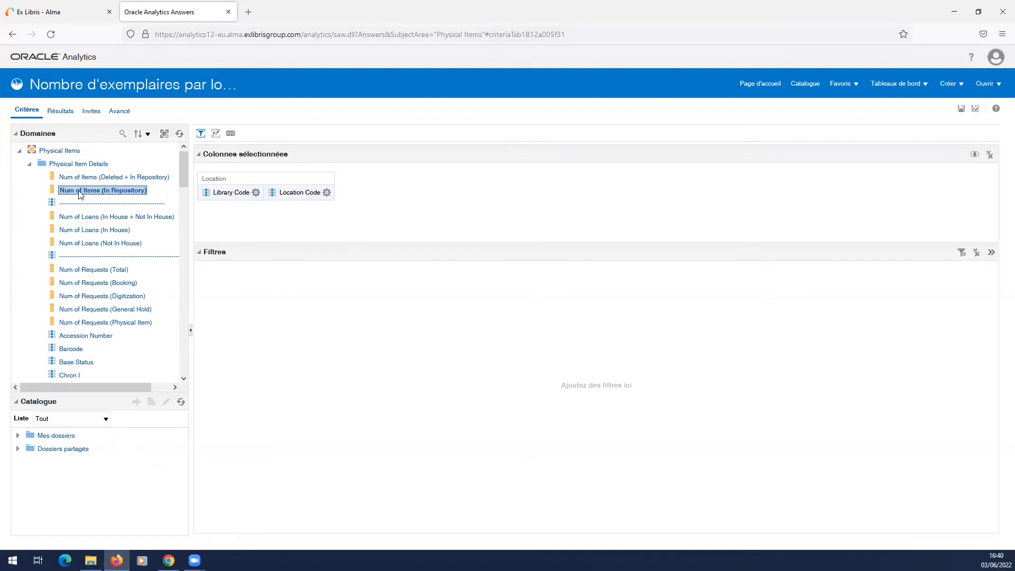
{"action": "left_click_drag", "start_coordinate": [81, 193], "coordinate": [342, 199]}
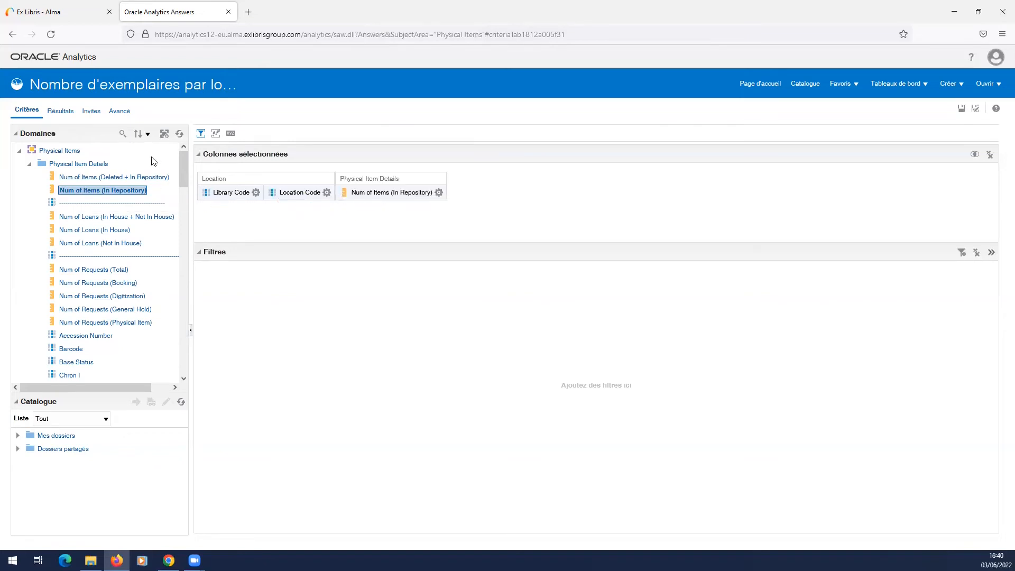
{"action": "left_click", "coordinate": [327, 192]}
{"action": "left_click", "coordinate": [238, 221]}
{"action": "left_click", "coordinate": [29, 165]}
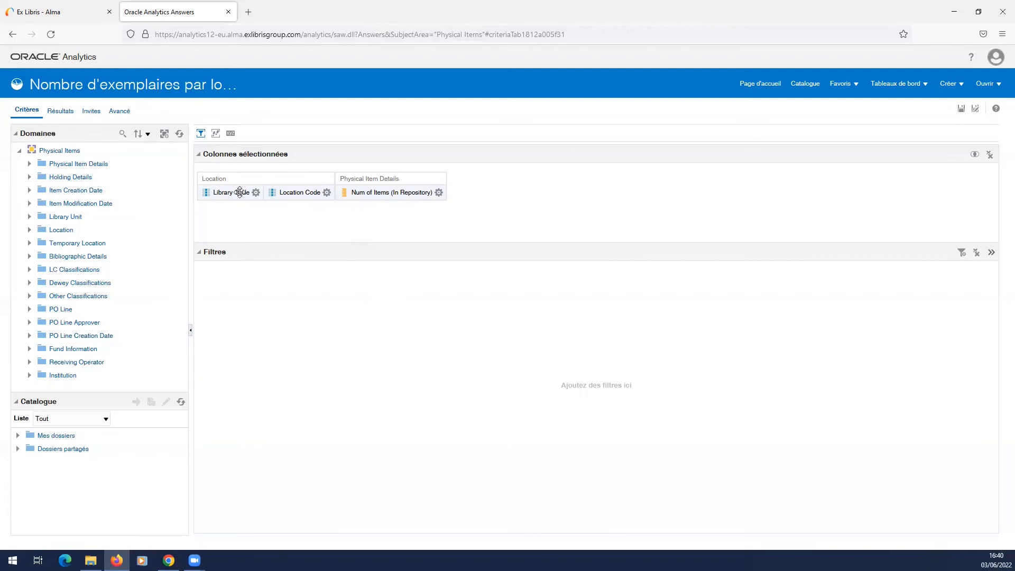
Examine the sort options and the new-filter settings of the Library Code column without applying any of them
{"action": "left_click", "coordinate": [259, 193]}
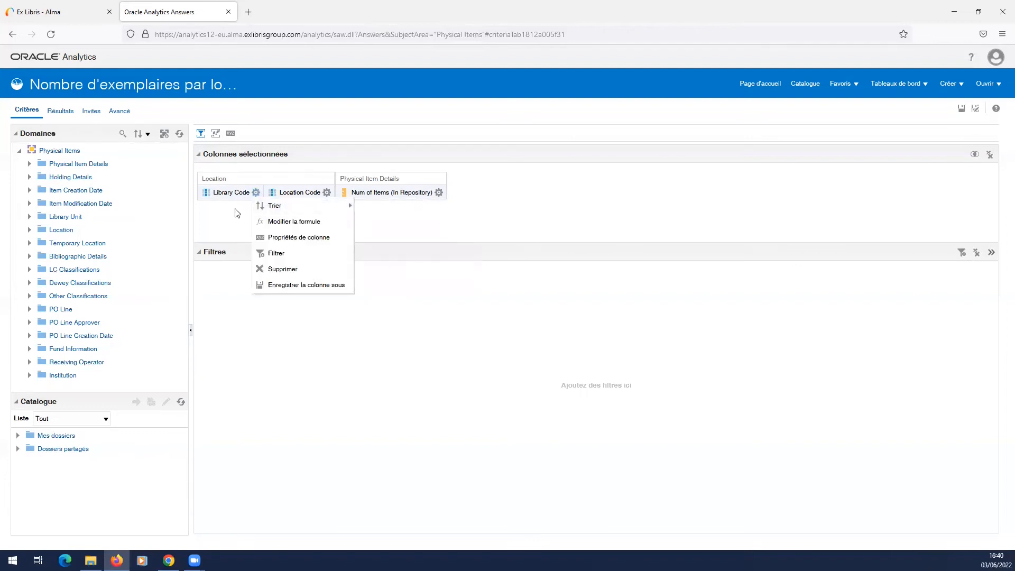
{"action": "left_click", "coordinate": [256, 193]}
{"action": "mouse_move", "coordinate": [293, 205]}
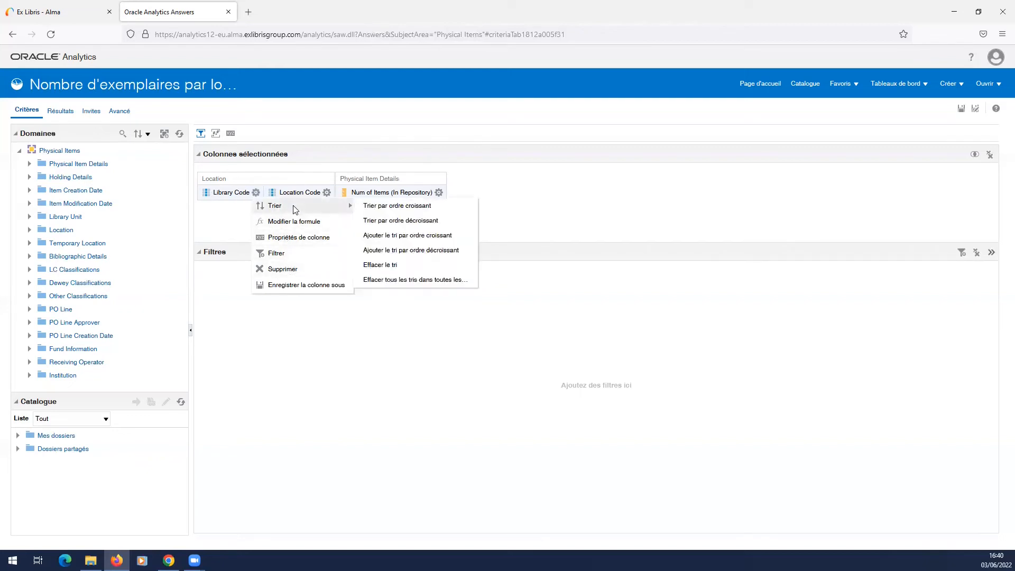
{"action": "left_click", "coordinate": [480, 294]}
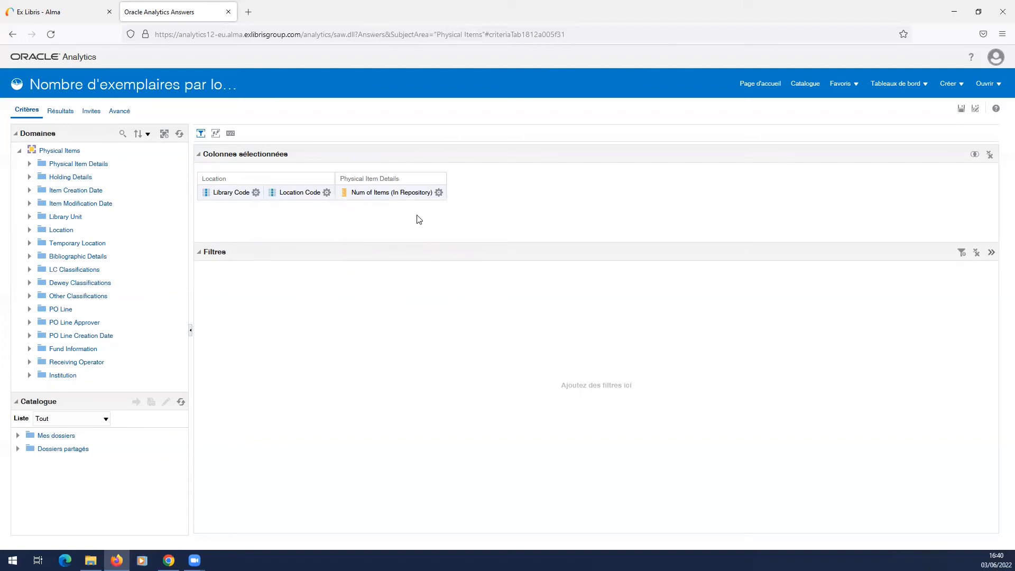
{"action": "left_click", "coordinate": [327, 192]}
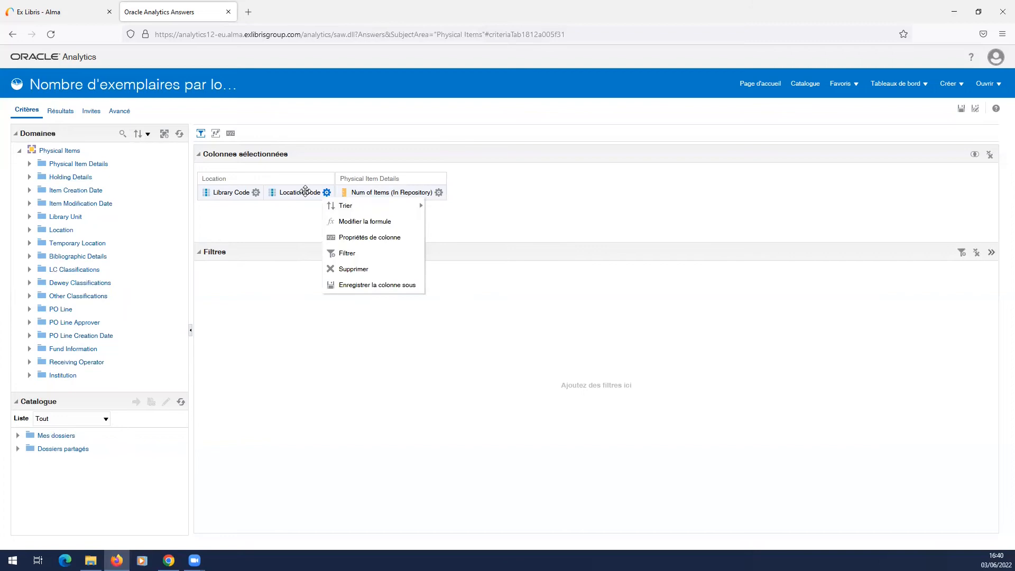
{"action": "left_click", "coordinate": [256, 192]}
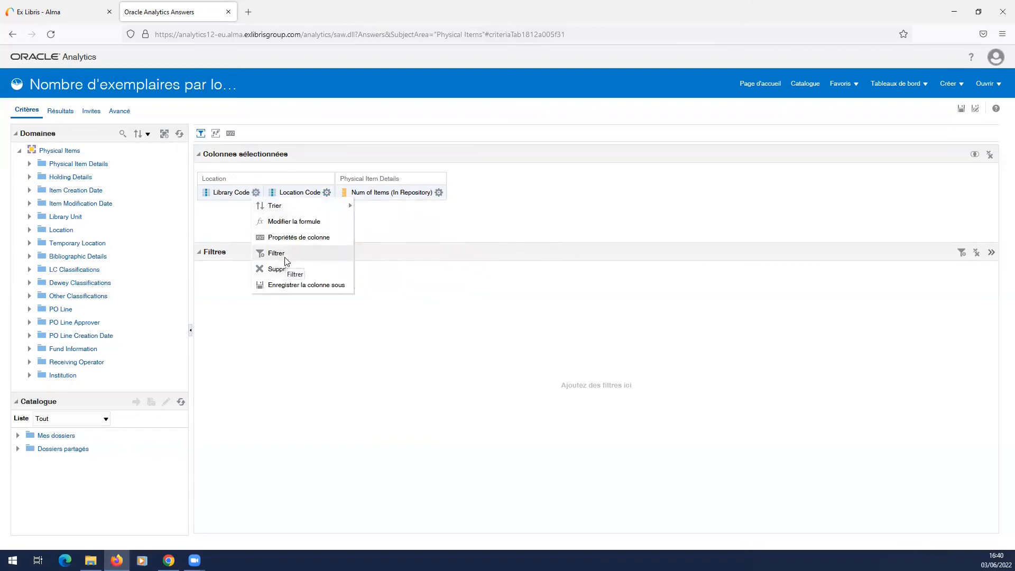
{"action": "mouse_move", "coordinate": [253, 204]}
{"action": "left_click", "coordinate": [282, 256]}
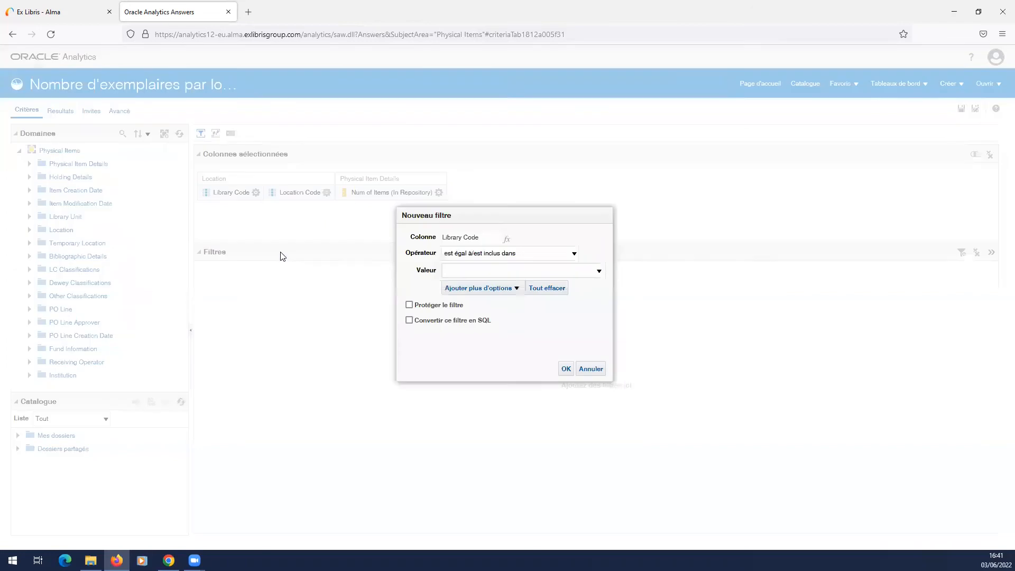
{"action": "left_click", "coordinate": [611, 216]}
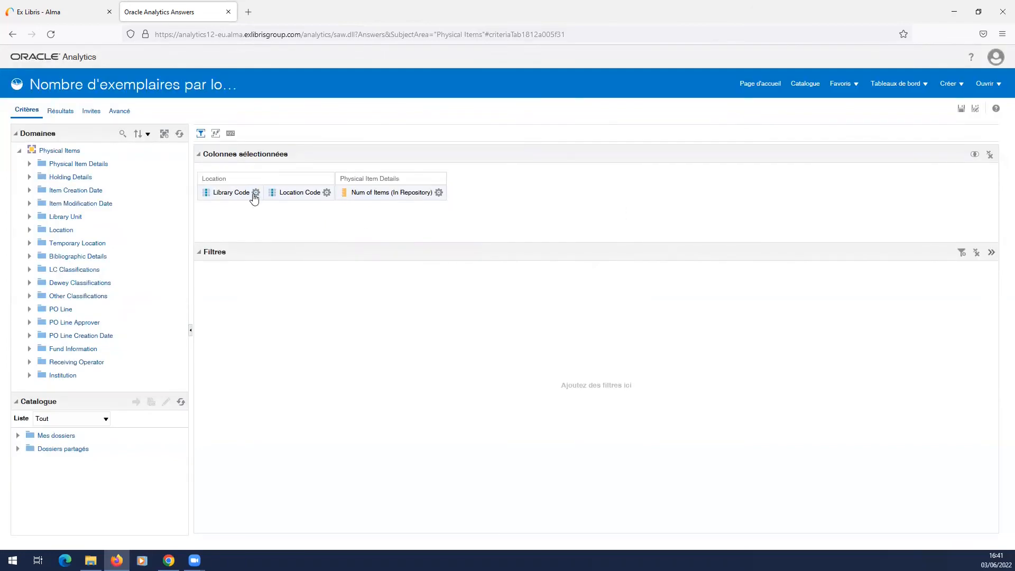
Start a new filter on the Library Code column and clear the trial entry from its value
{"action": "left_click", "coordinate": [256, 194]}
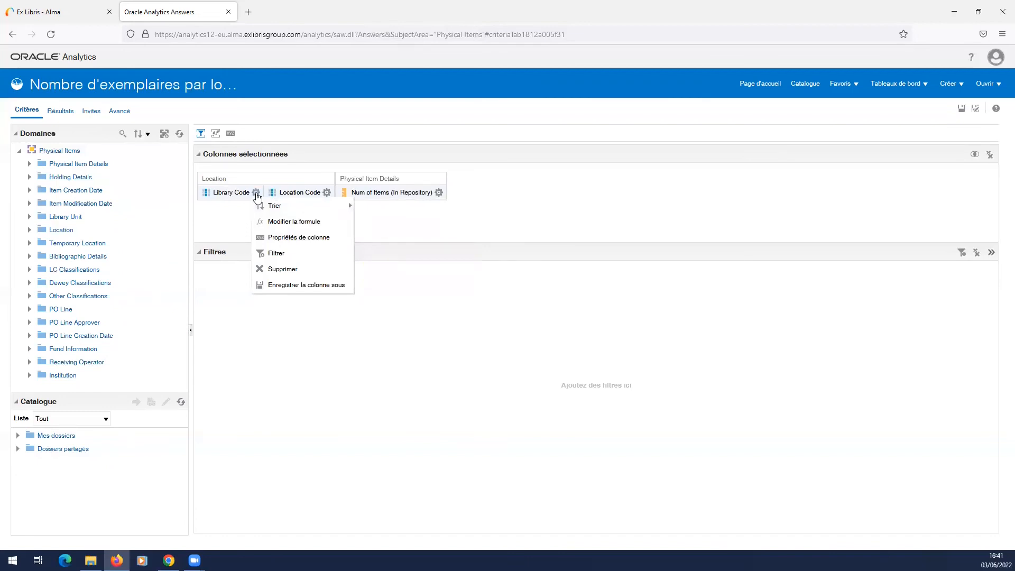
{"action": "left_click", "coordinate": [273, 254]}
{"action": "left_click_drag", "start_coordinate": [528, 216], "coordinate": [423, 227]}
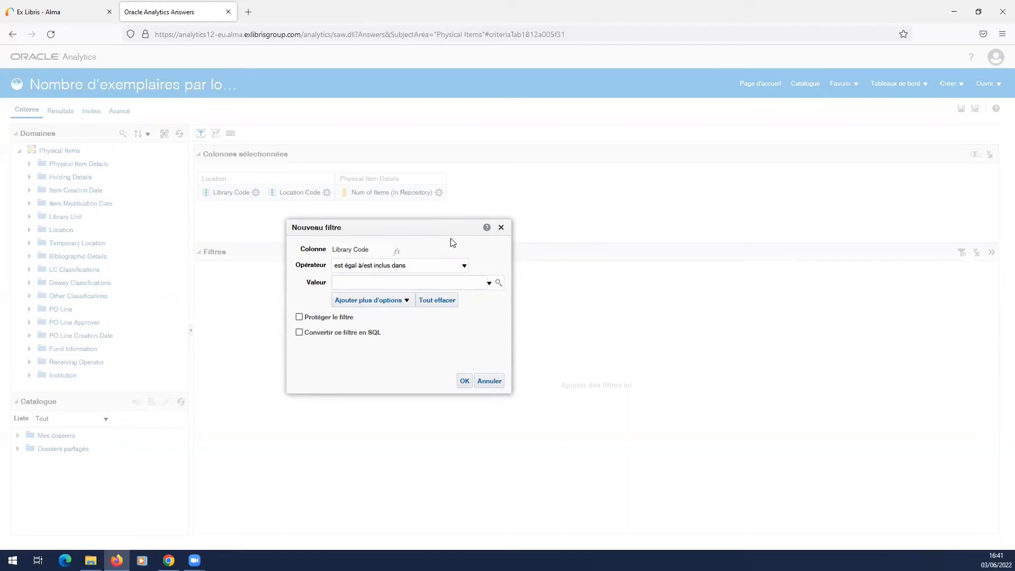
{"action": "left_click_drag", "start_coordinate": [445, 230], "coordinate": [399, 234]}
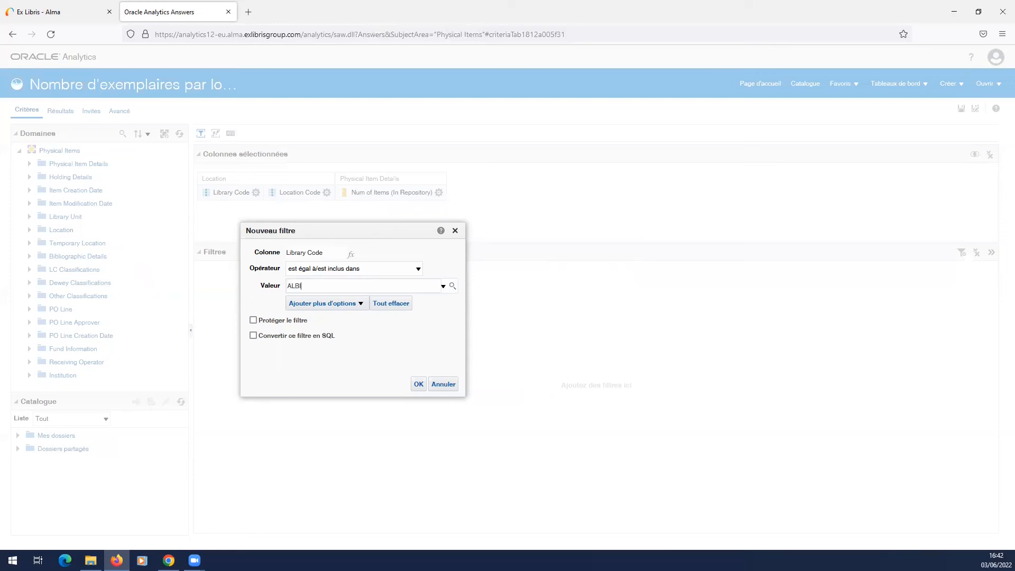
{"action": "key", "text": "BackSpace"}
{"action": "key", "text": "BackSpace"}
{"action": "key", "text": "BackSpace"}
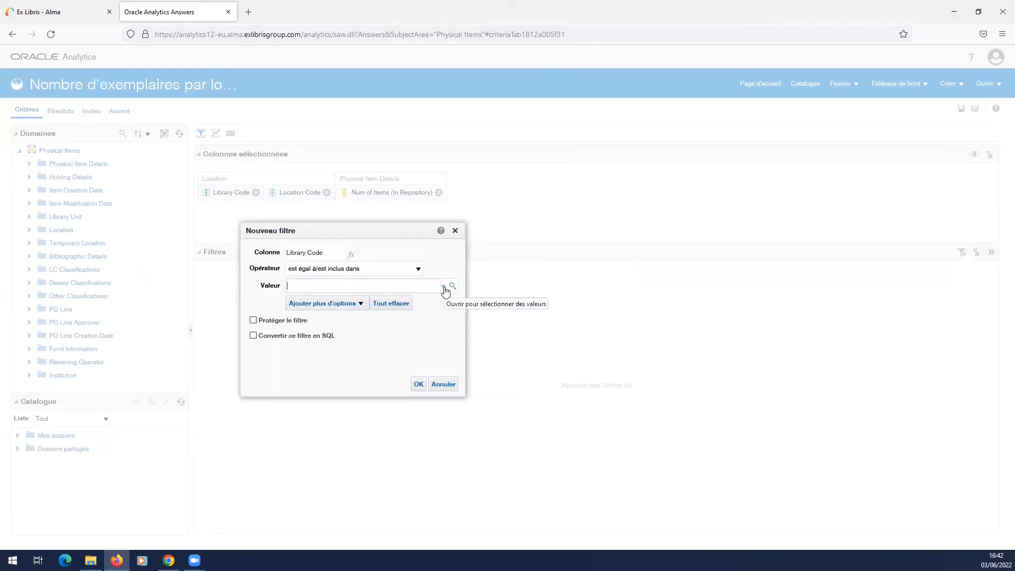
Choose ALBI from the available values for the Library Code filter and apply the filter to the analysis
{"action": "left_click", "coordinate": [443, 287]}
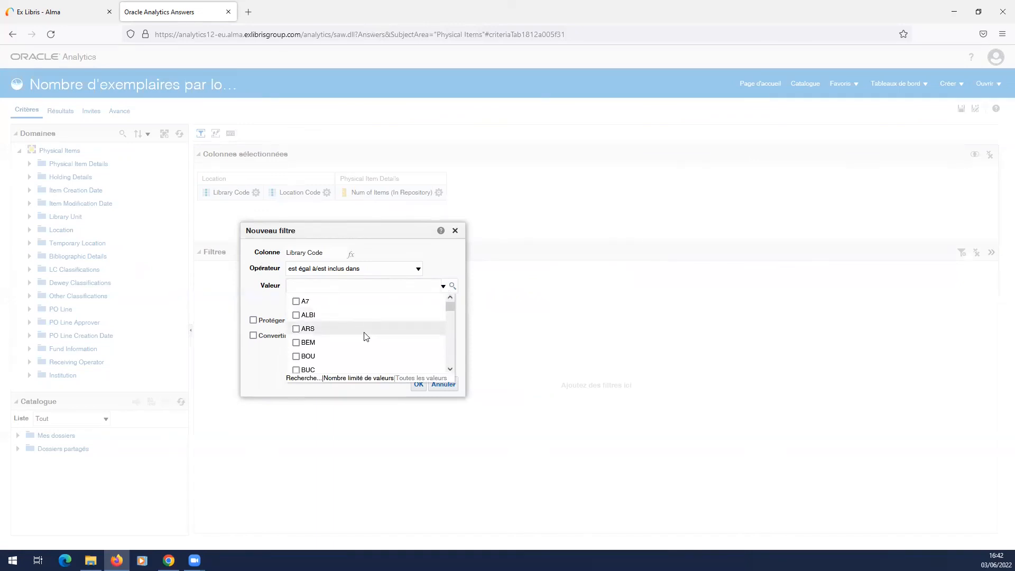
{"action": "scroll", "coordinate": [366, 337], "scroll_direction": "down", "scroll_amount": 4}
{"action": "scroll", "coordinate": [366, 336], "scroll_direction": "up", "scroll_amount": 4}
{"action": "left_click", "coordinate": [296, 316]}
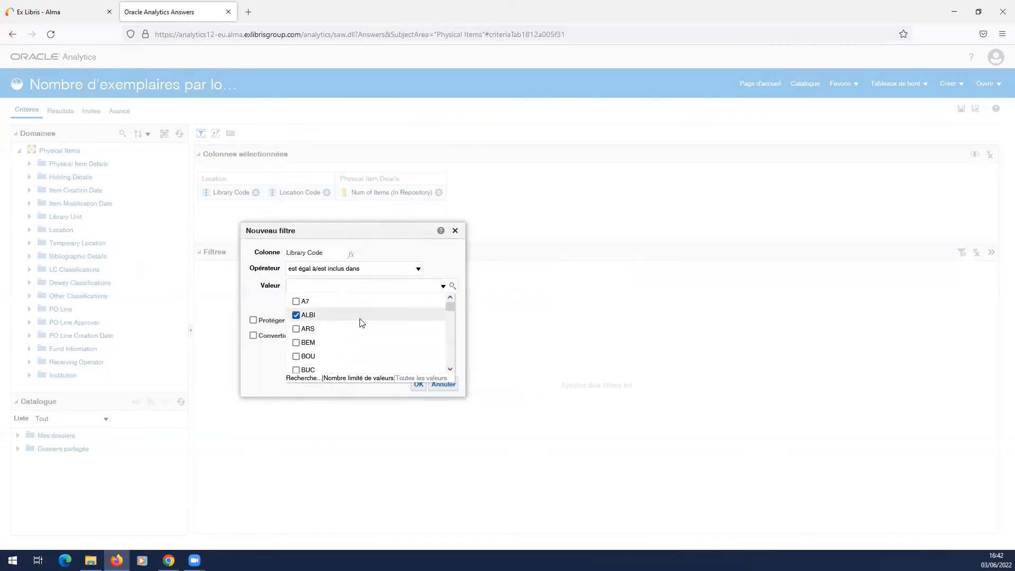
{"action": "left_click", "coordinate": [261, 306]}
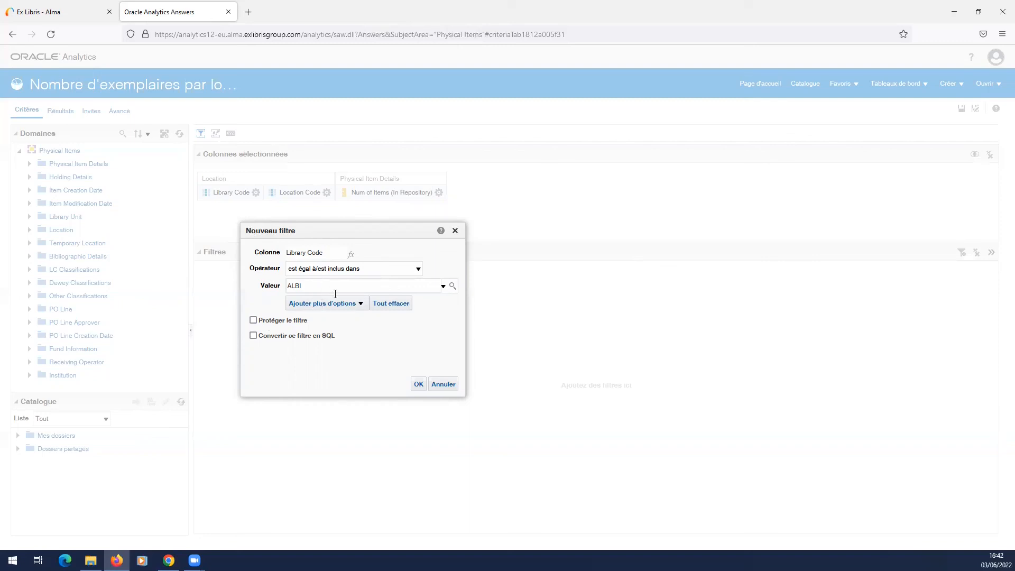
{"action": "left_click", "coordinate": [418, 385]}
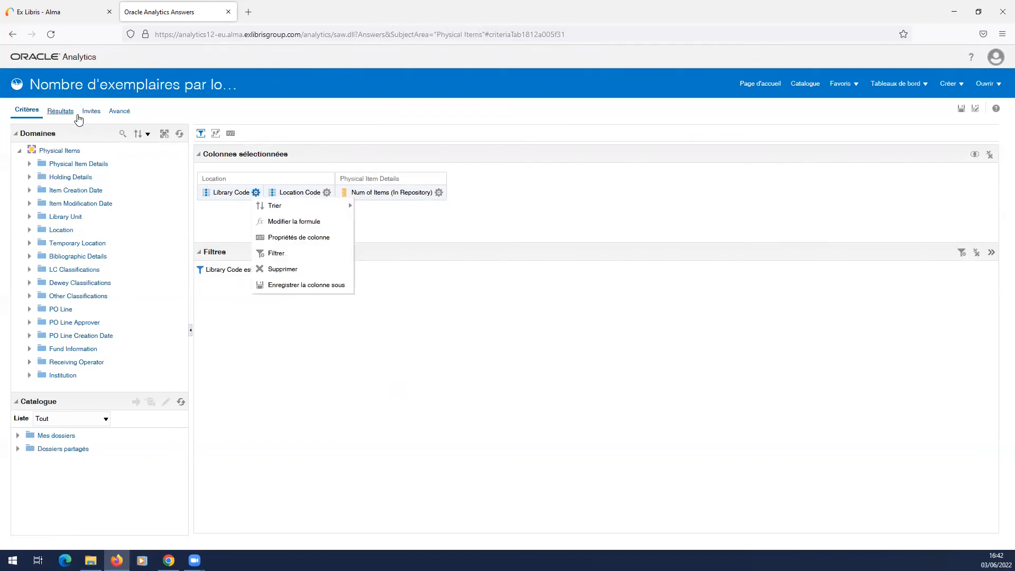
{"action": "left_click", "coordinate": [298, 343]}
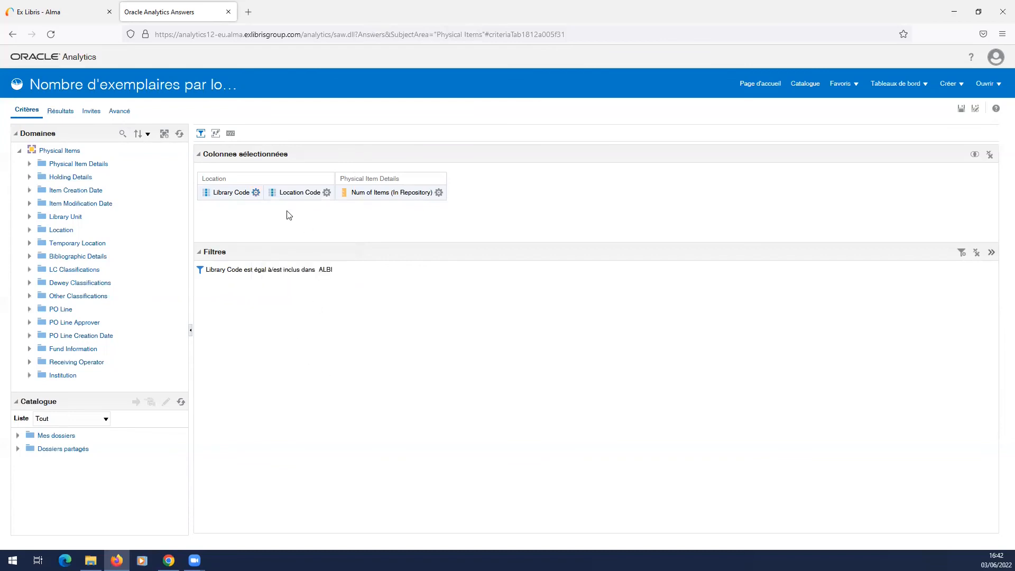
Display the analysis results, review the item numbers for each location code, and save the analysis
{"action": "left_click", "coordinate": [62, 113]}
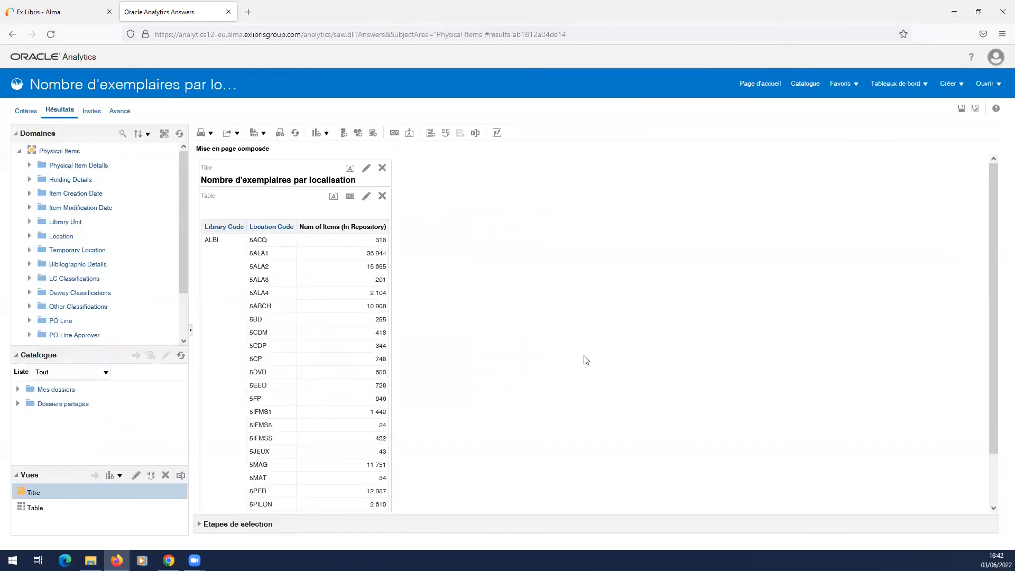
{"action": "scroll", "coordinate": [313, 301], "scroll_direction": "down", "scroll_amount": 1}
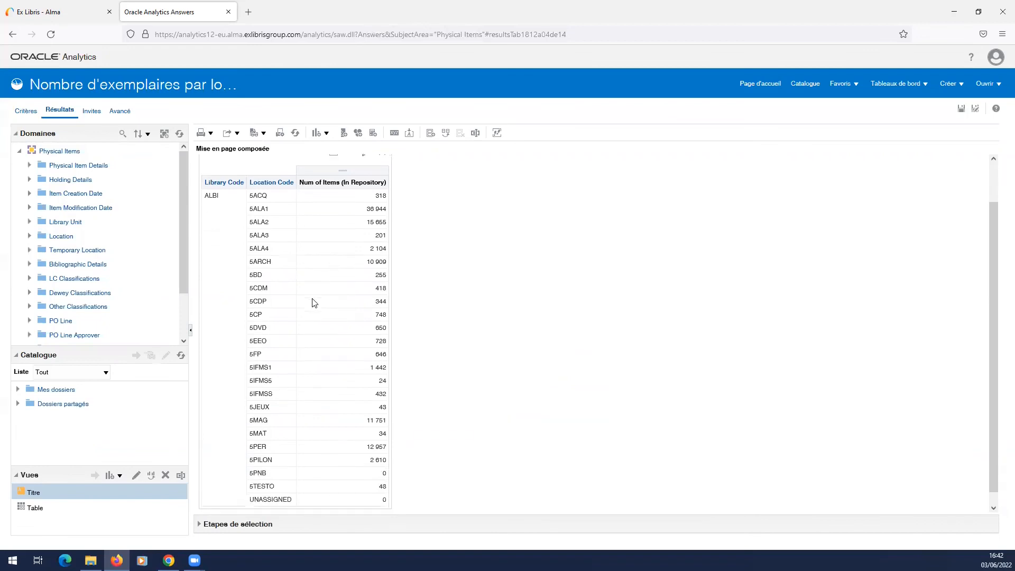
{"action": "scroll", "coordinate": [310, 301], "scroll_direction": "up", "scroll_amount": 1}
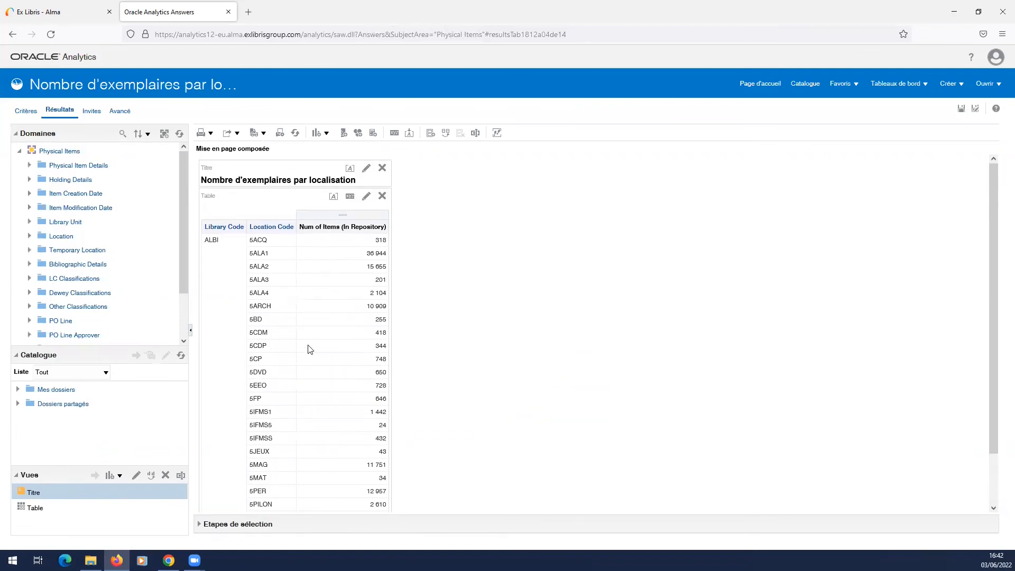
{"action": "scroll", "coordinate": [311, 349], "scroll_direction": "down", "scroll_amount": 2}
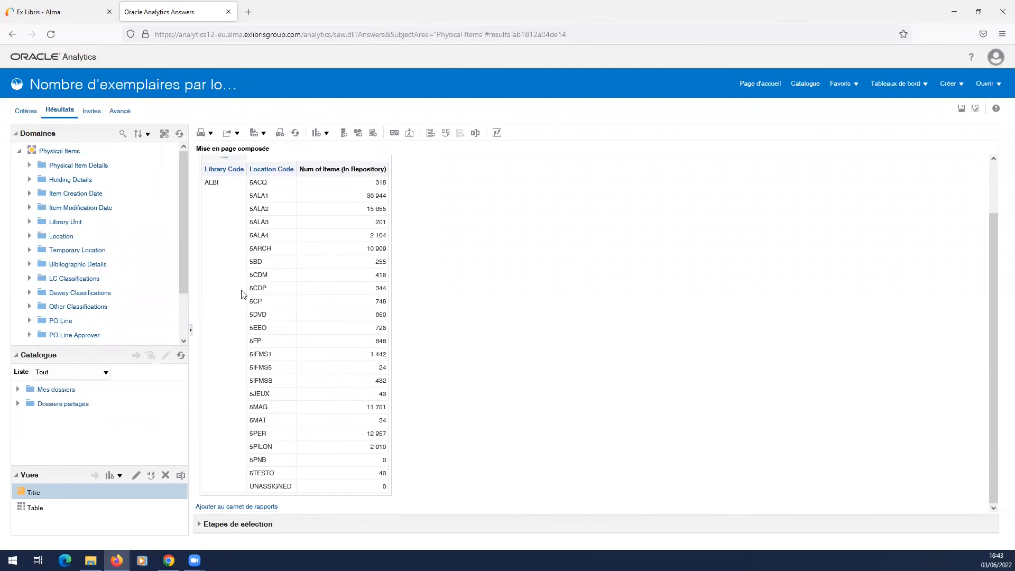
{"action": "scroll", "coordinate": [238, 238], "scroll_direction": "up", "scroll_amount": 2}
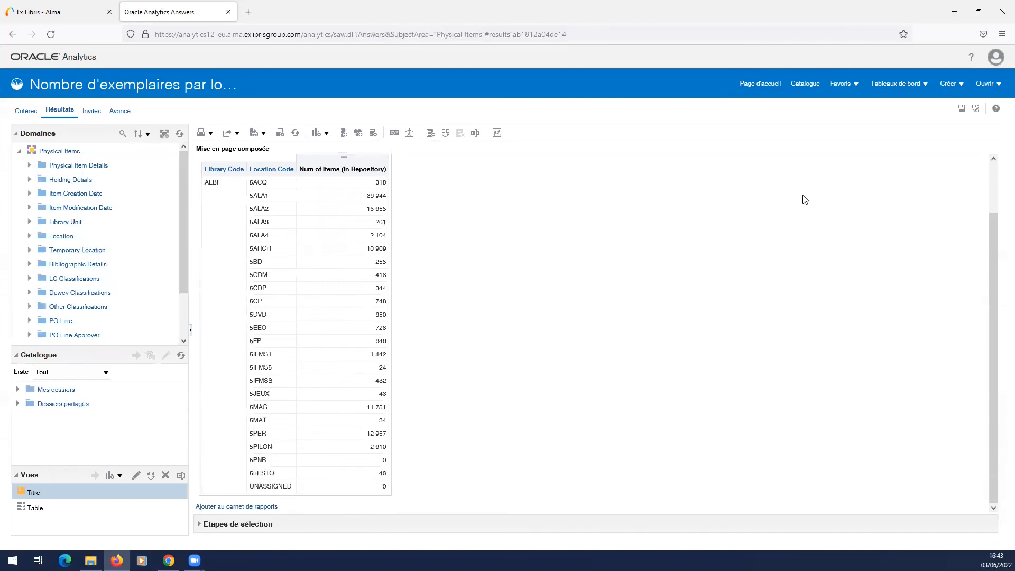
{"action": "left_click", "coordinate": [966, 109]}
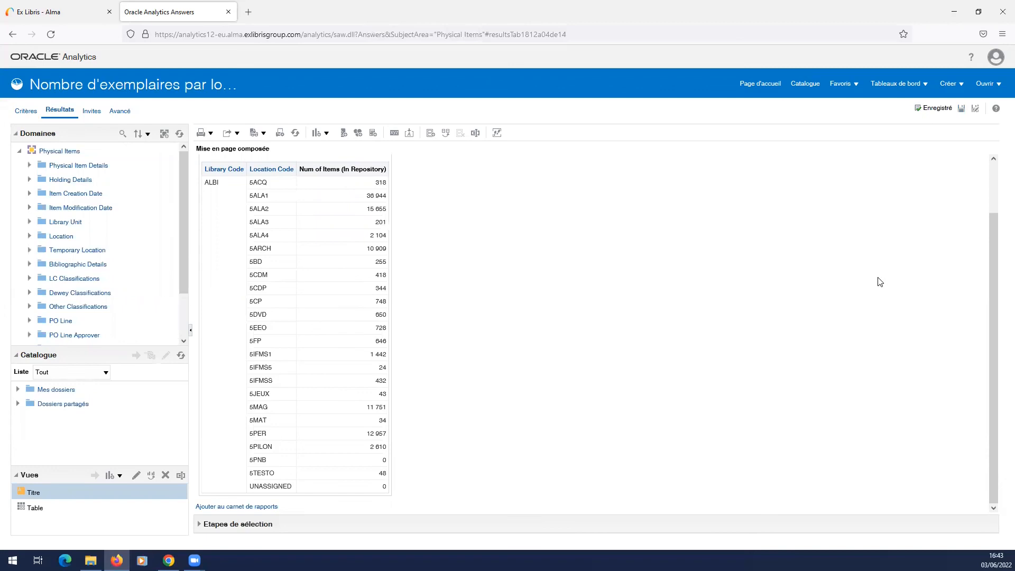
Open the saved analysis "Nombre d'exemplaires par localisation" from the Formation folder of the catalogue
{"action": "left_click", "coordinate": [815, 88]}
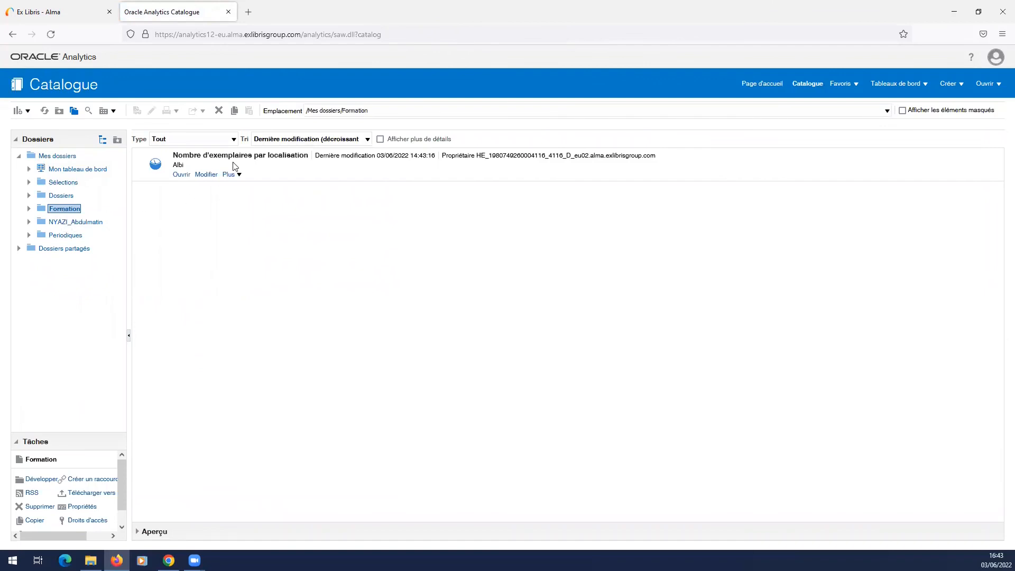
{"action": "left_click", "coordinate": [178, 164]}
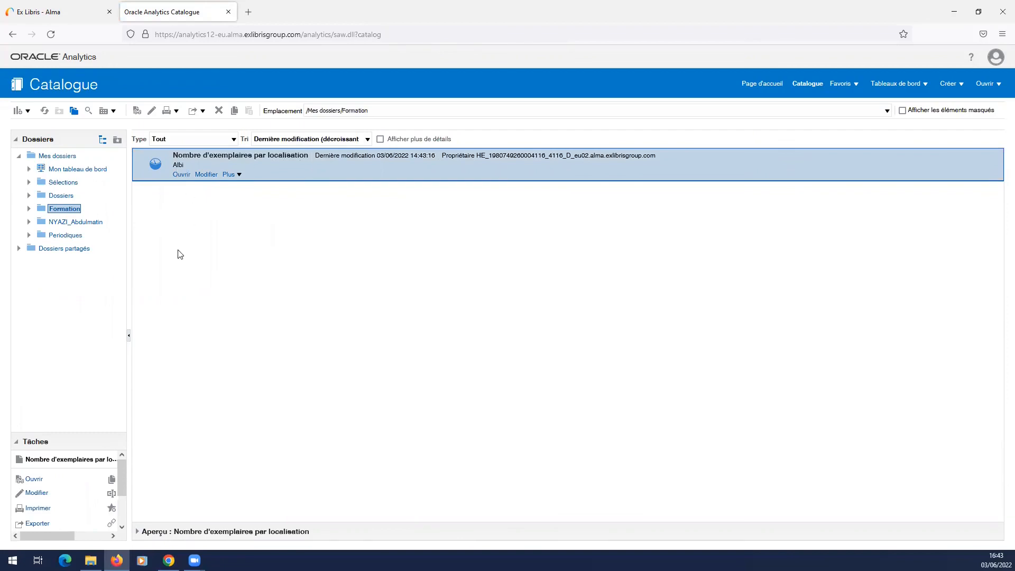
{"action": "left_click", "coordinate": [182, 175]}
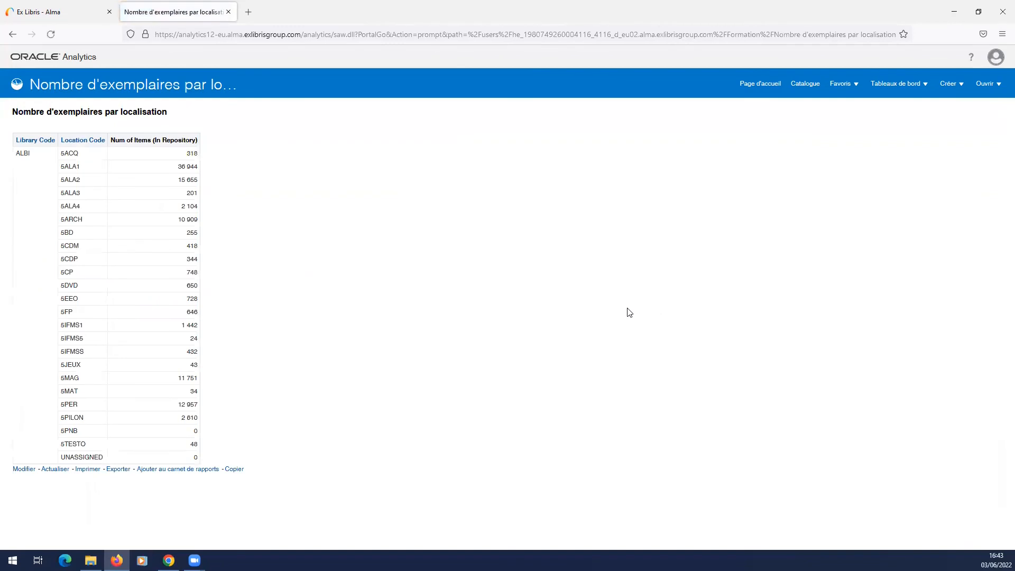